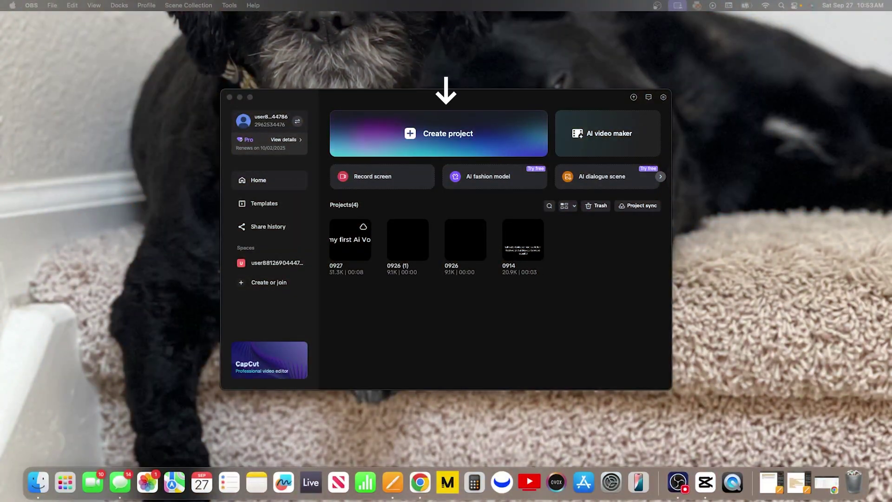
Create a new project with a default text clip and extend the clip to about 00:00:04:28
left_click(433, 141)
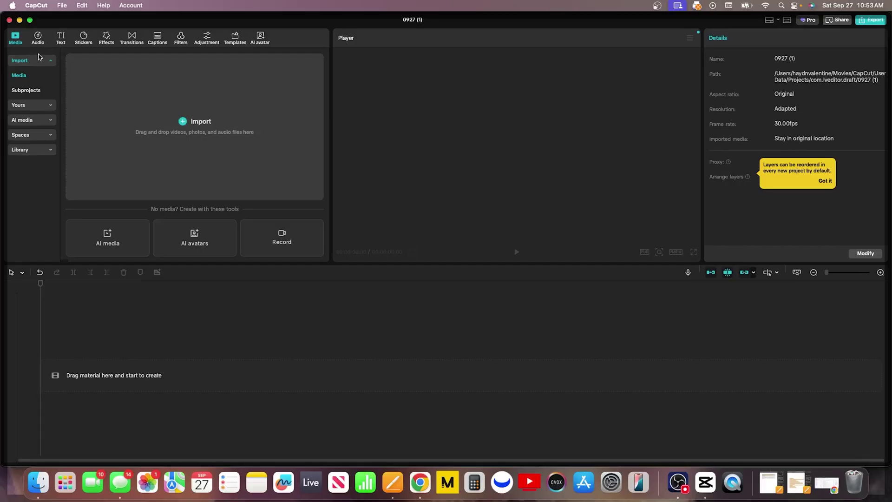
left_click(61, 38)
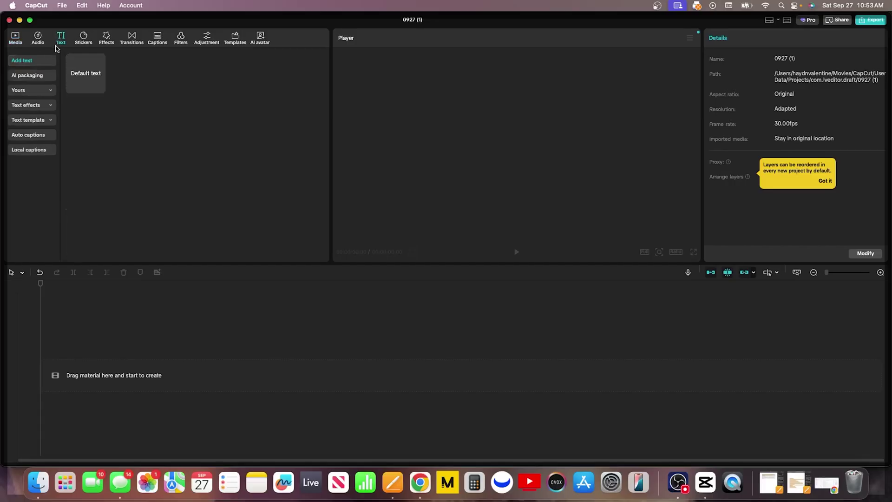
left_click(99, 87)
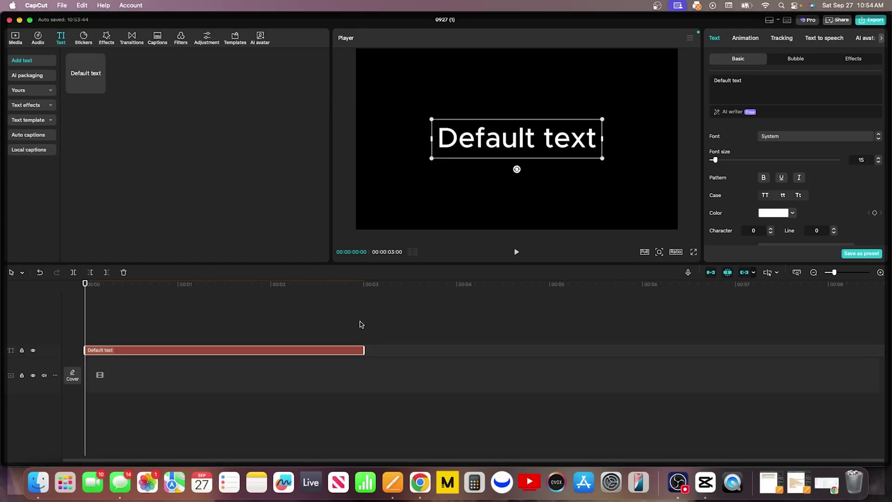
left_click_drag(364, 351, 540, 362)
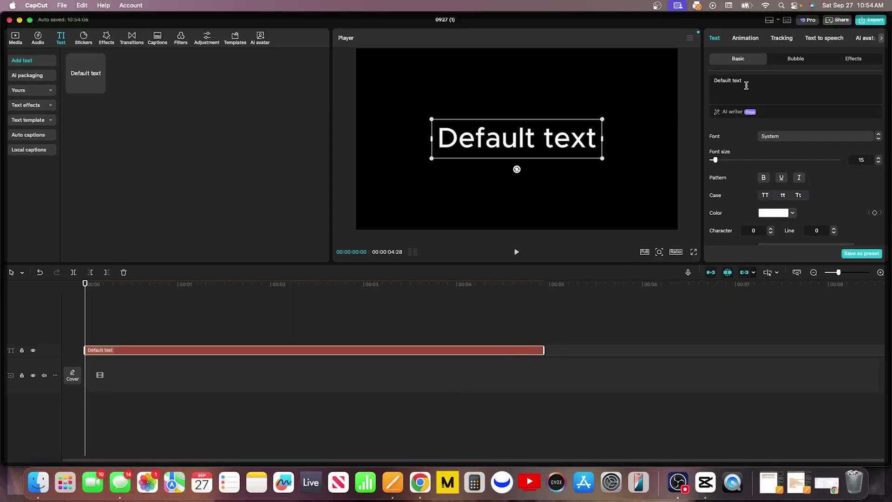
Replace the text clip's placeholder wording with "This is my first Ai Voiceover"
left_click_drag(743, 83, 719, 82)
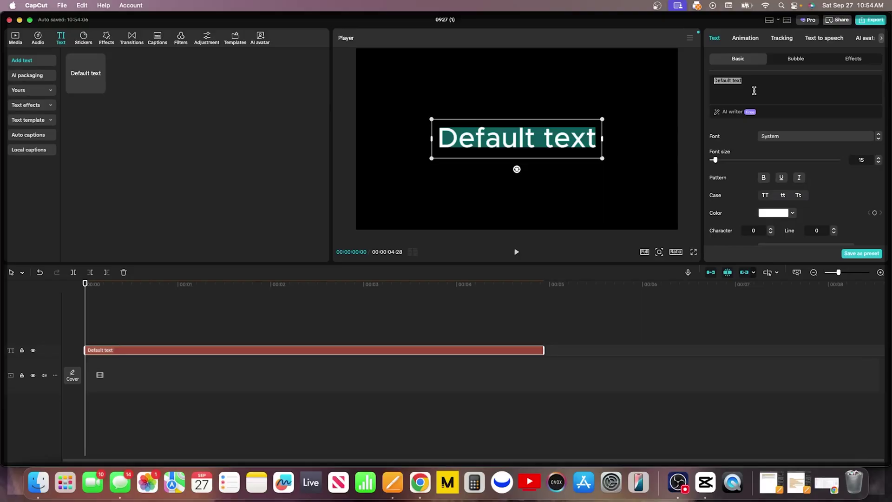
type("This is m")
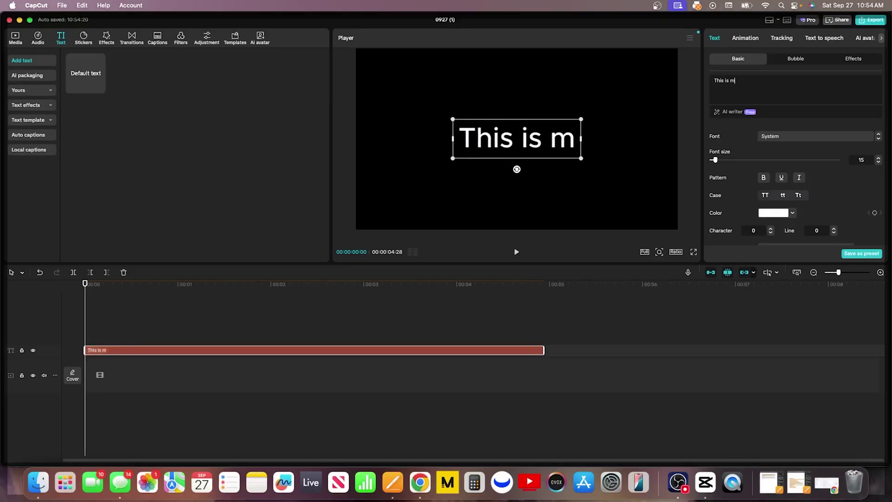
type("y first Ai V")
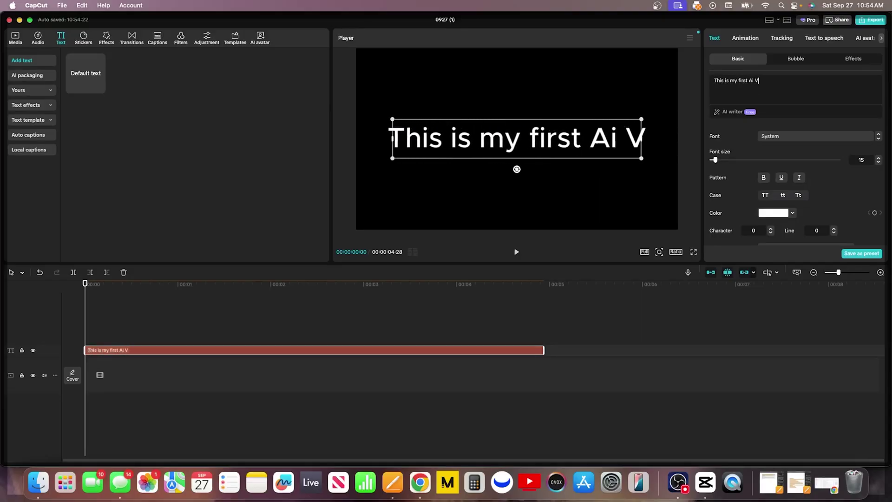
type("oiceover")
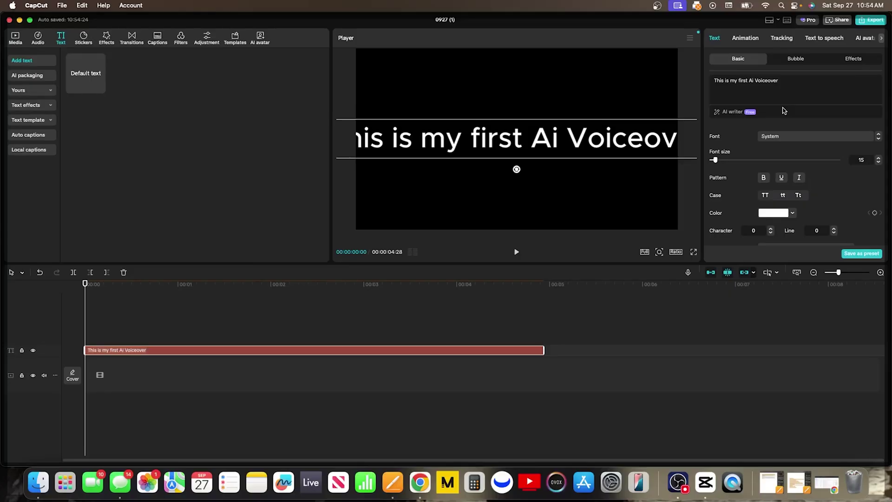
Generate text-to-speech audio for the text clip using the female voice Amelia
left_click(826, 40)
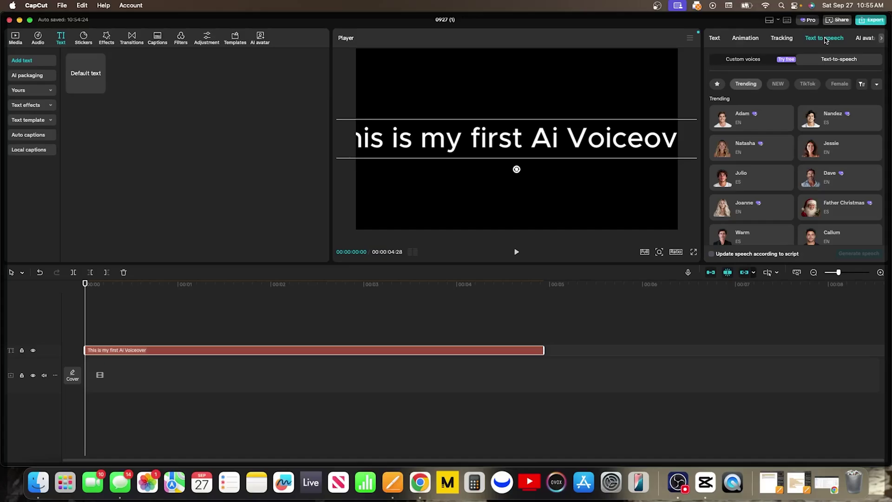
left_click(841, 85)
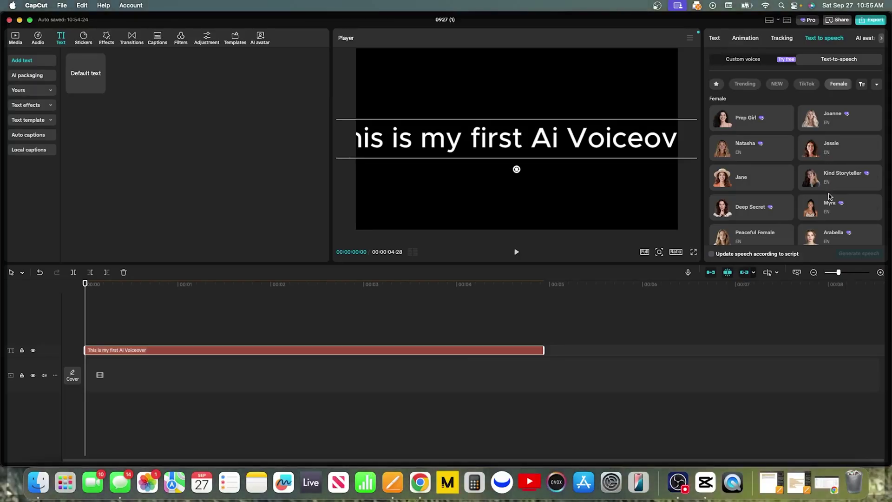
scroll(831, 195, "down", 3)
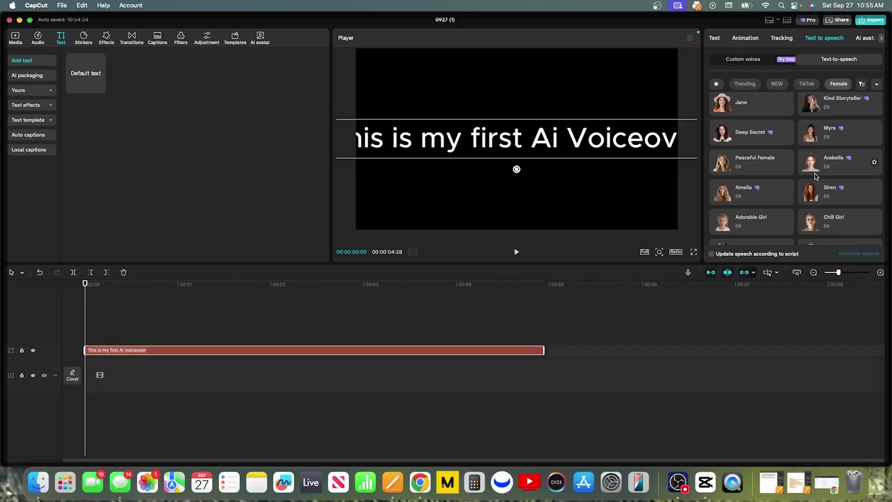
scroll(815, 174, "up", 2)
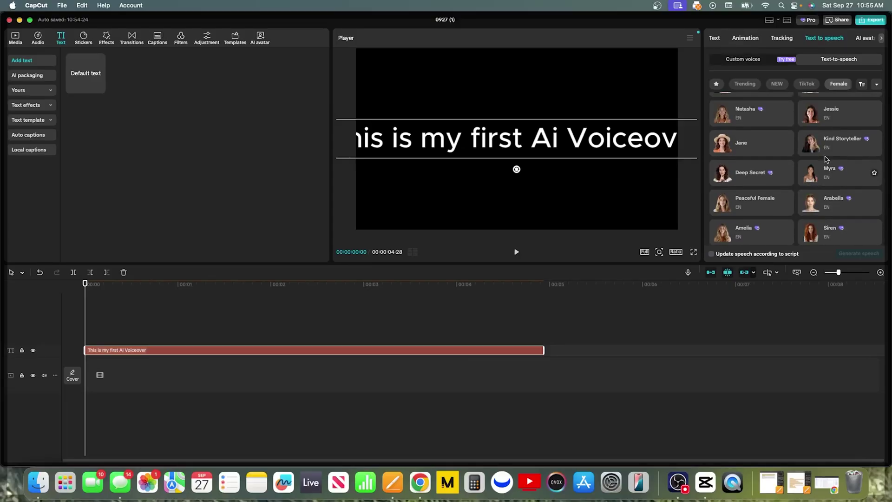
left_click(831, 117)
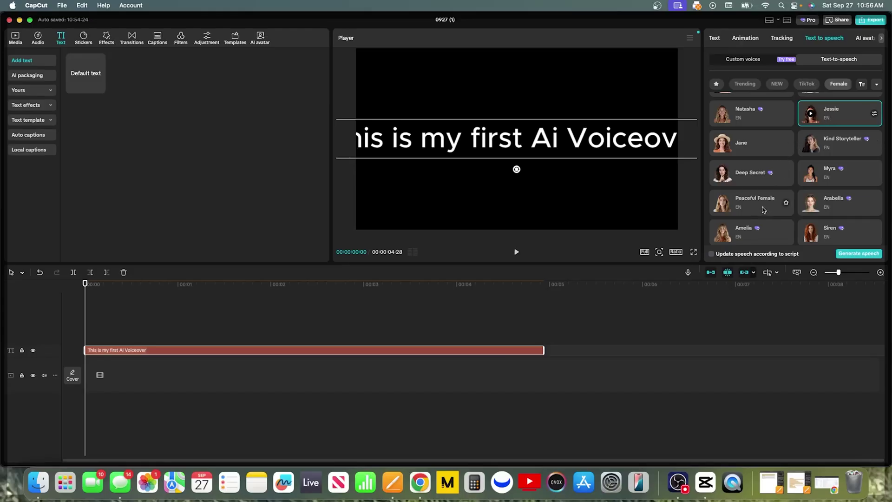
left_click(742, 233)
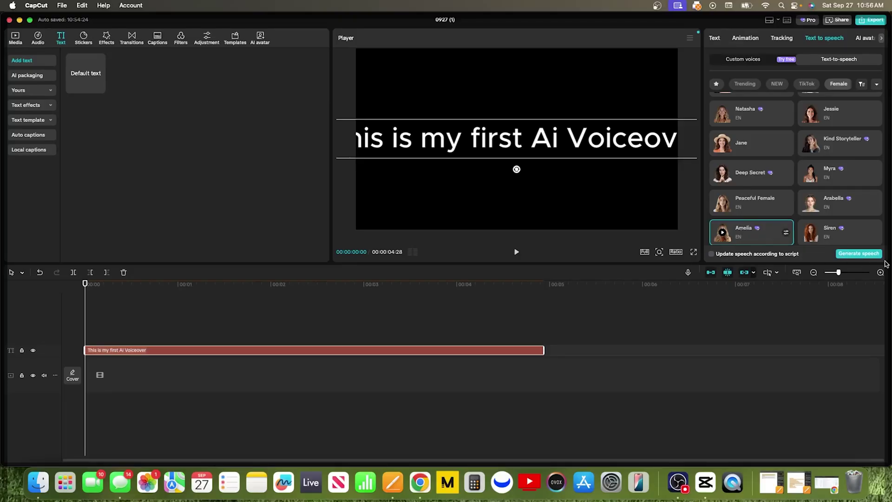
left_click(854, 254)
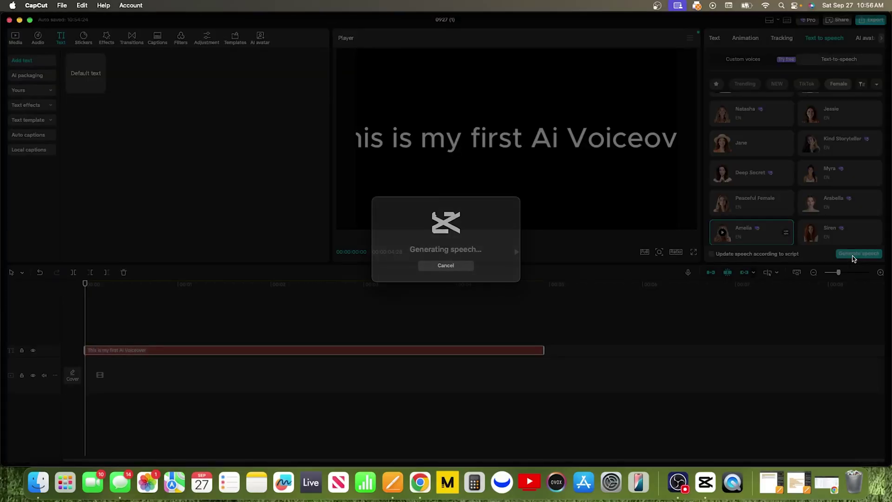
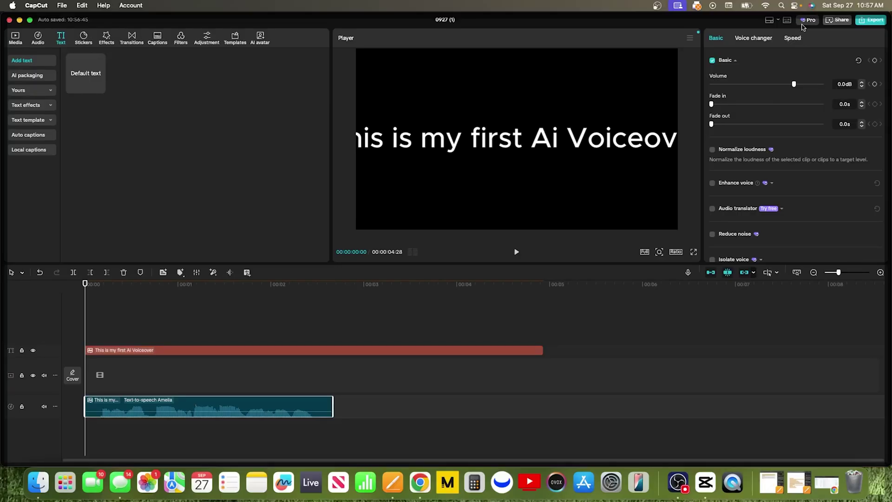
Play the generated voiceover, set its speed to 1.30x and replay it
left_click(793, 39)
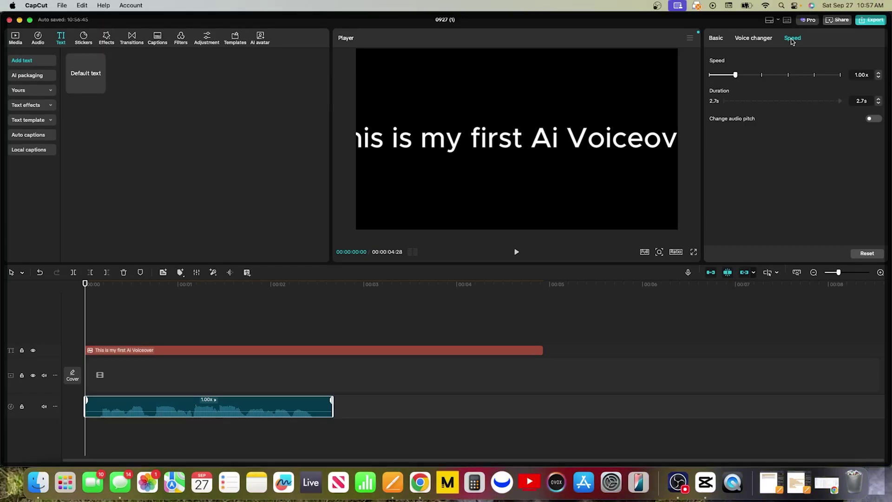
left_click(515, 251)
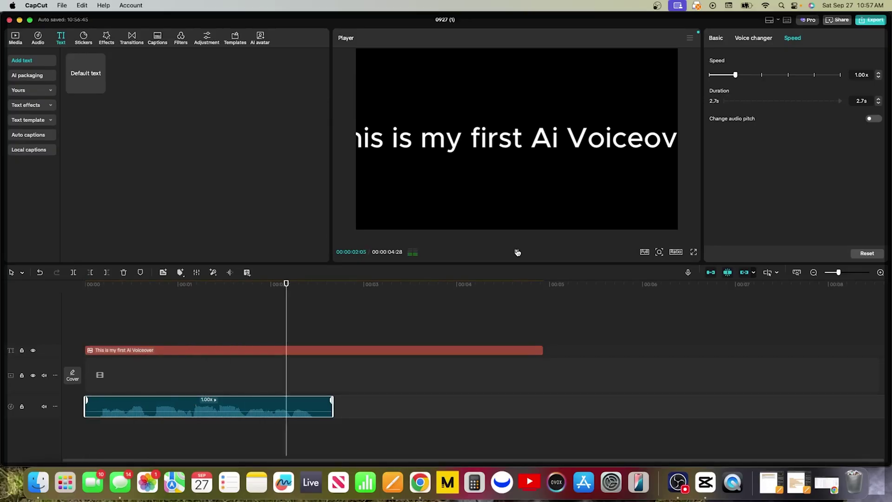
left_click(879, 73)
left_click(879, 73)
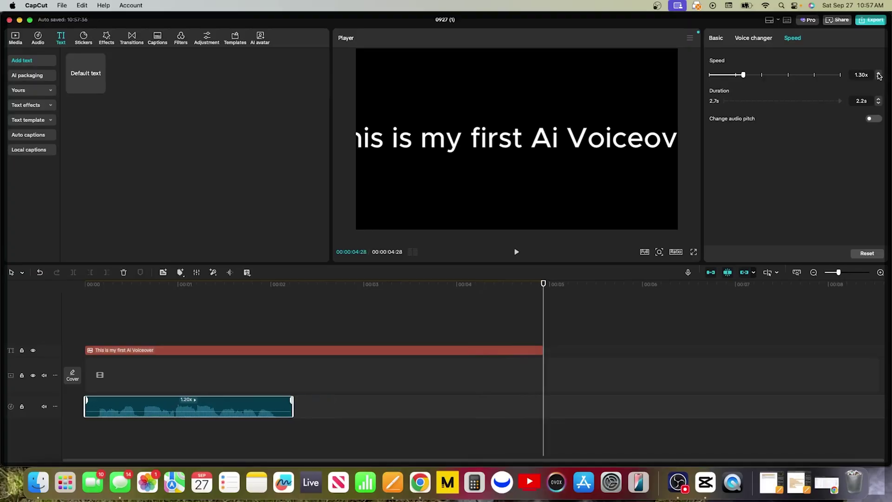
left_click(879, 73)
left_click(516, 253)
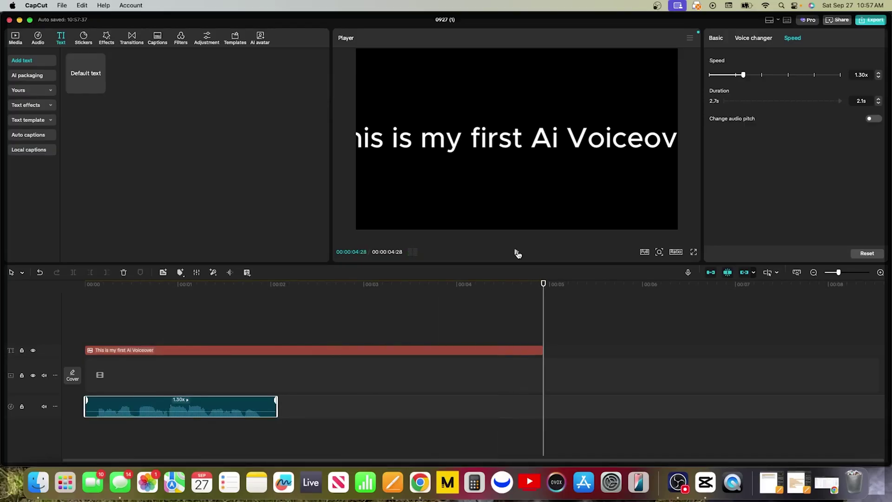
Open the voice changer options for the voiceover clip
left_click(759, 39)
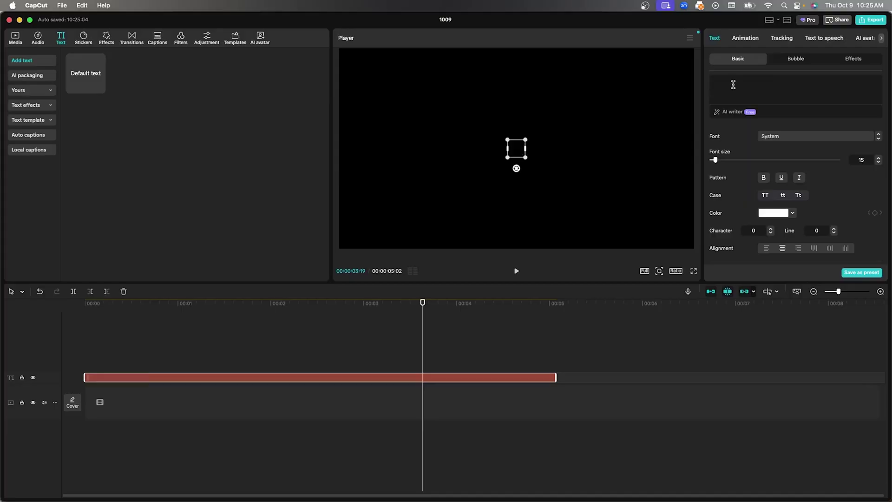
Try the full two-paragraph Amazon script with the Amelia text-to-speech voice, and clear the pasted text from the clip
key("super+v")
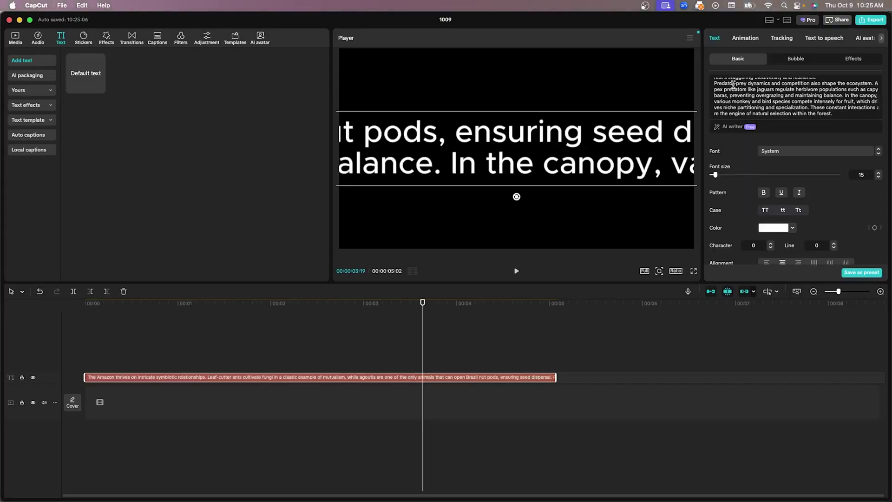
left_click(828, 41)
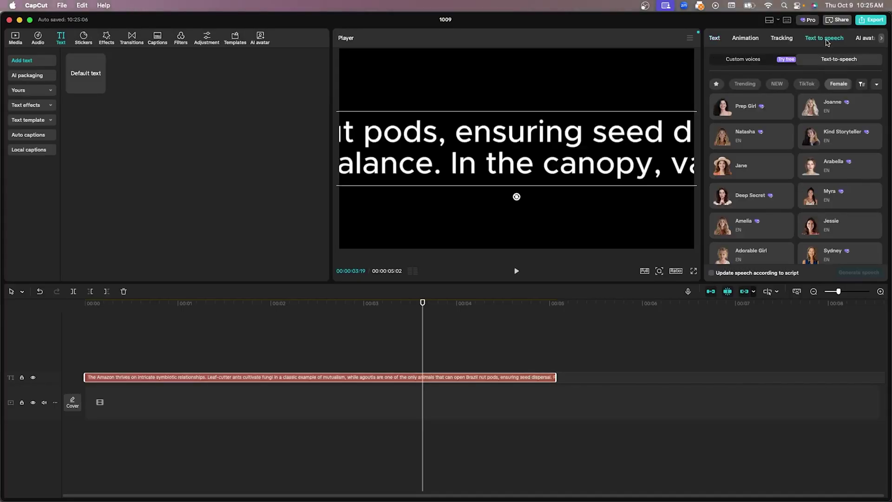
left_click(741, 225)
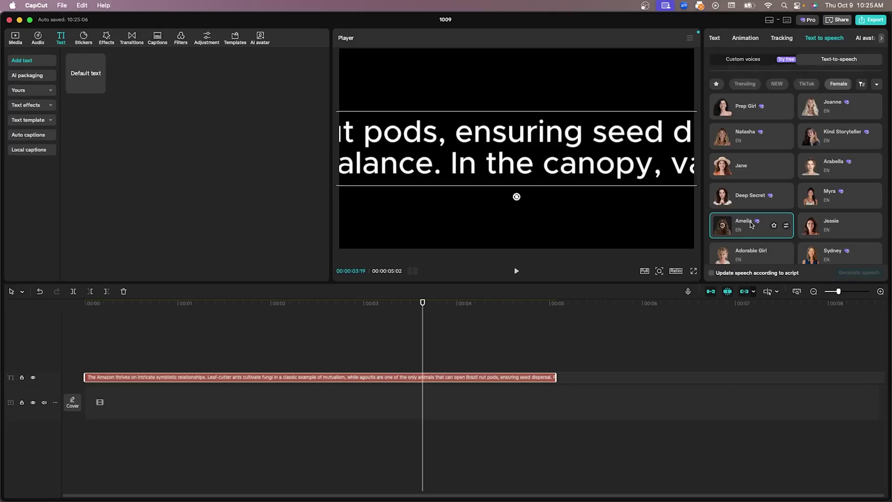
left_click(715, 39)
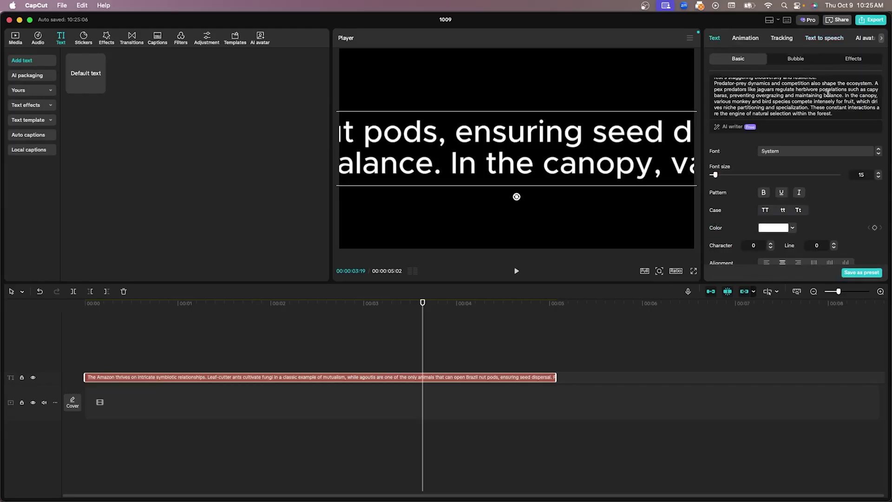
left_click_drag(836, 114, 715, 74)
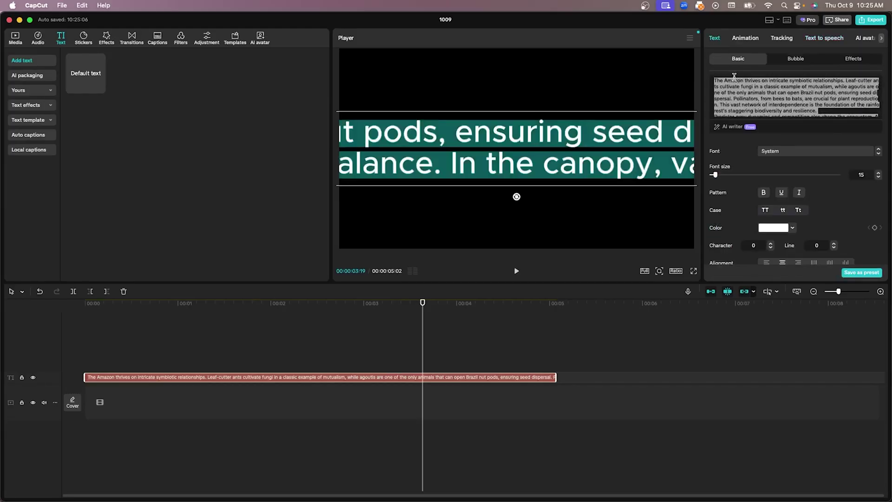
key("BackSpace")
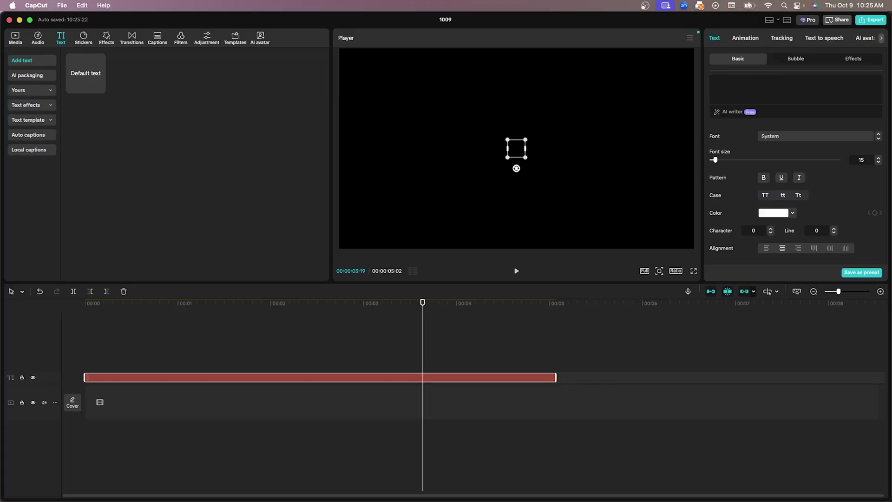
Switch to Pages, copy only the first Amazon paragraph, and paste it into the empty text clip in CapCut
key("super+Tab")
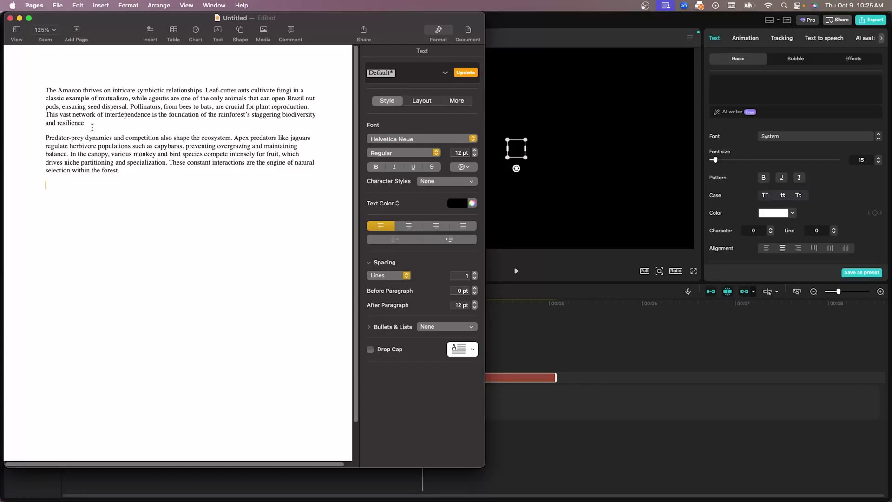
left_click_drag(92, 127, 46, 90)
key("super+c")
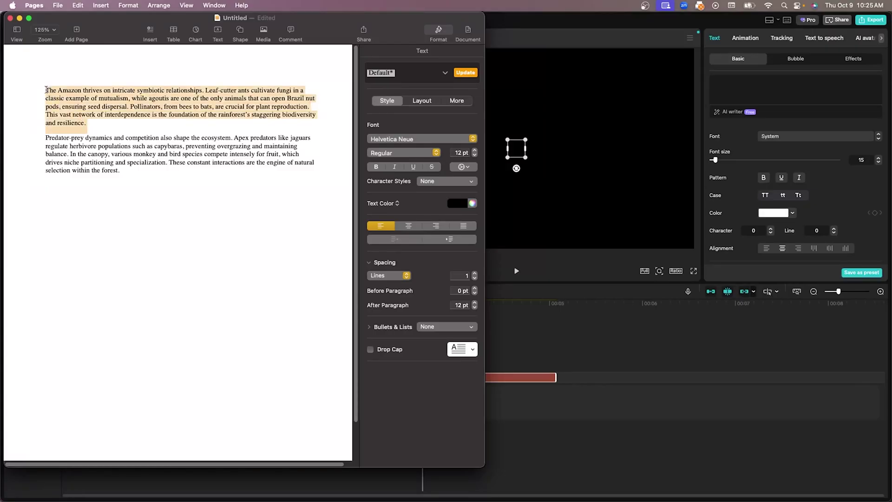
left_click(732, 83)
key("super+v")
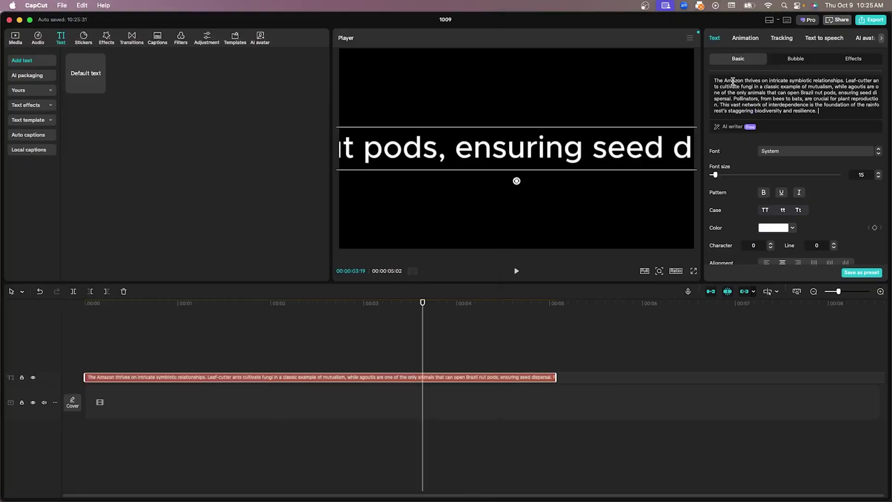
Generate text-to-speech audio for the first Amazon paragraph with the Amelia voice
left_click(833, 37)
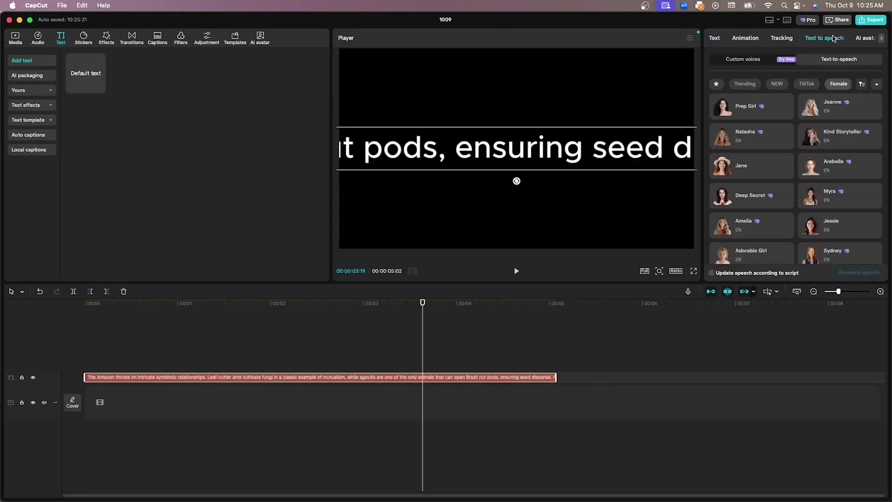
left_click(745, 226)
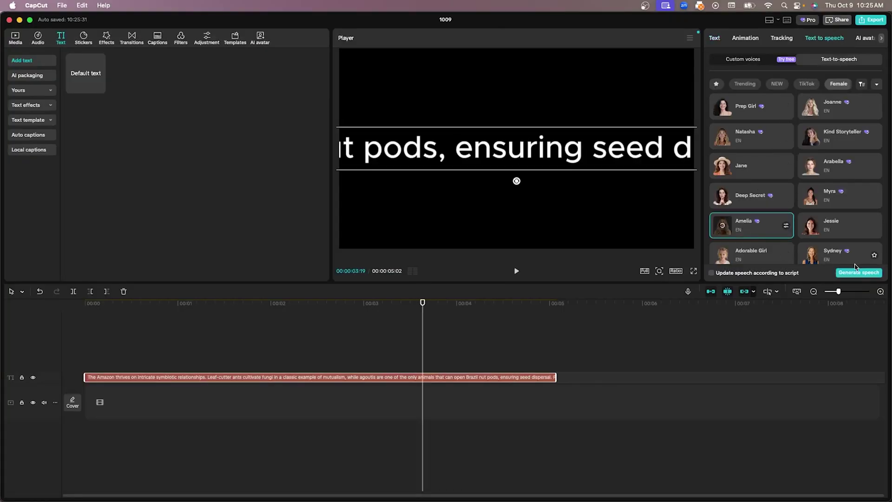
left_click(858, 272)
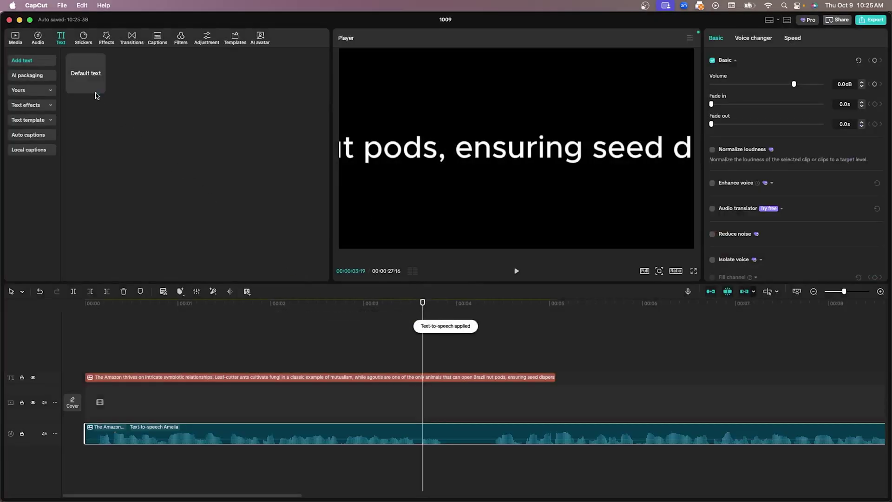
Add a second default text clip and place it directly after the first paragraph's text clip on the same track
left_click(99, 88)
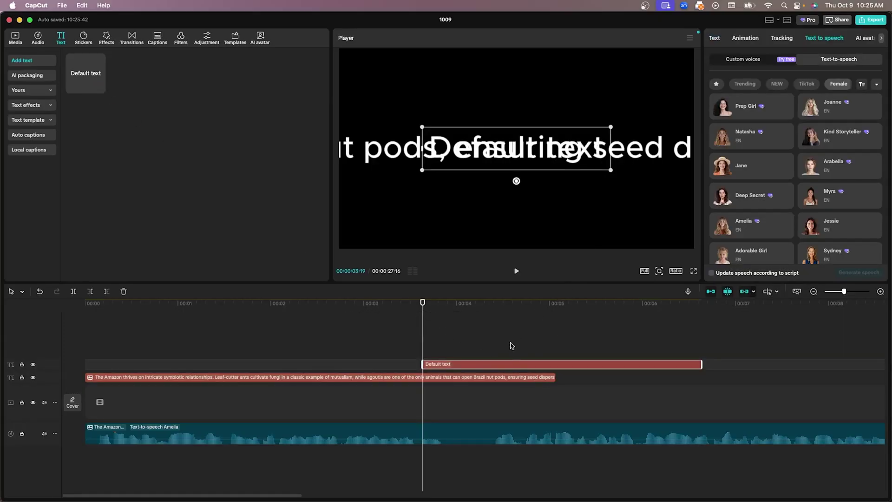
left_click_drag(510, 365, 648, 379)
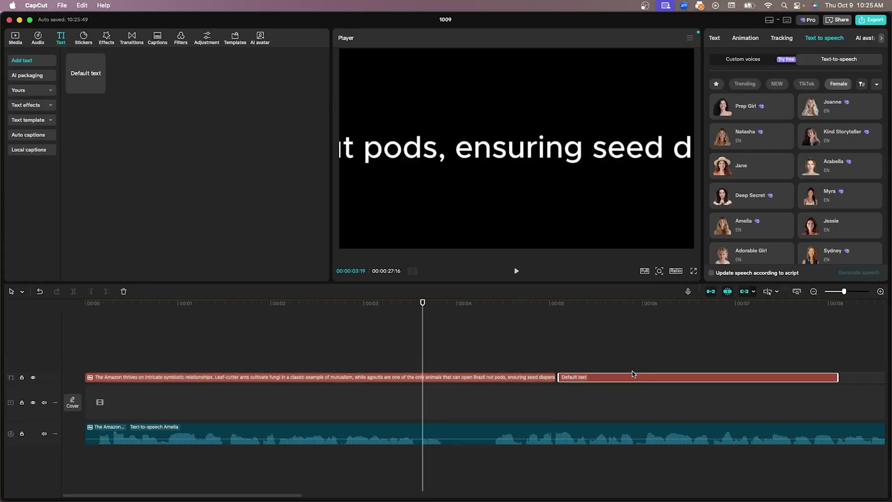
Replace the second clip's default text with the script's second paragraph, starting "Predator-prey dynamics", and generate its speech with the Amelia voice
left_click(695, 377)
left_click_drag(745, 81, 712, 81)
type("Predator-prey dynamics and competition also shape the ecosystem. Apex predators like jaguars regulate herbivore populations such as capybaras, preventing overgrazing and maintaining balance. In the canopy, various monkey and bird species compete intensely for fruit, which drives niche partitioning and specialization. These constant interactions are the engine of natural selection within the forest.")
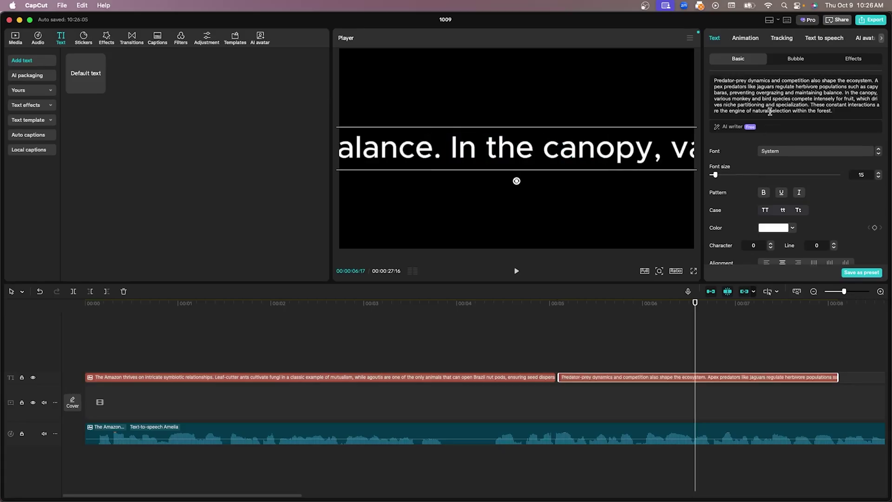
left_click(811, 38)
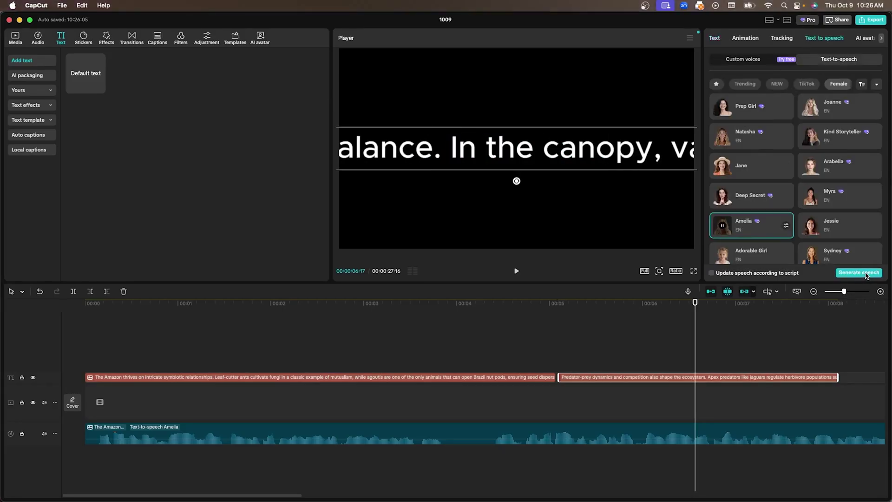
left_click(859, 274)
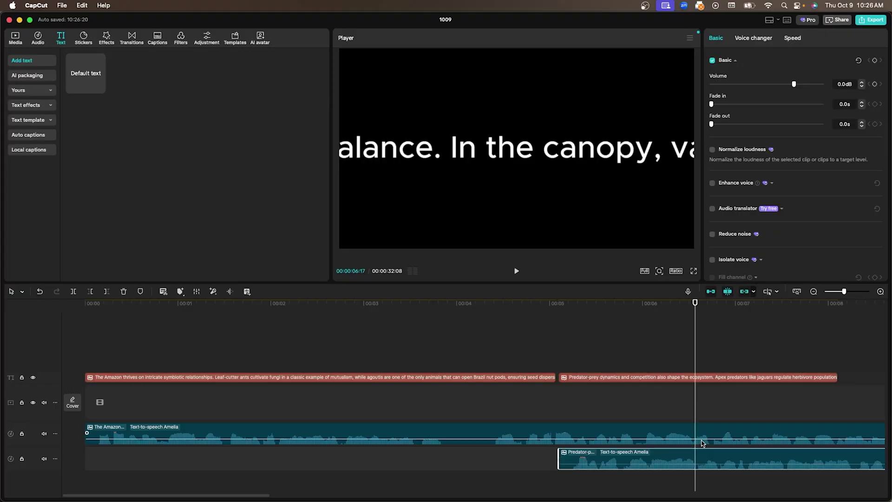
Move the second paragraph's speech clip onto the first one's audio track, placing it directly after the first clip ends
left_click_drag(703, 455, 435, 433)
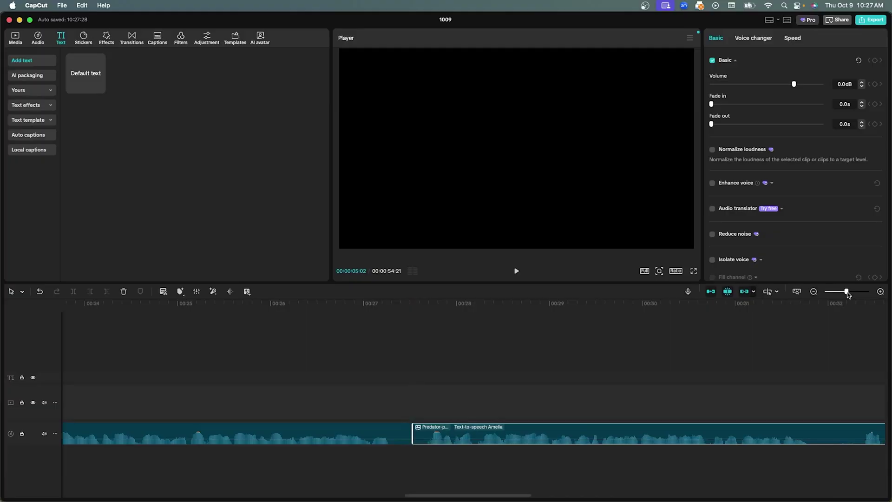
left_click_drag(847, 292, 846, 292)
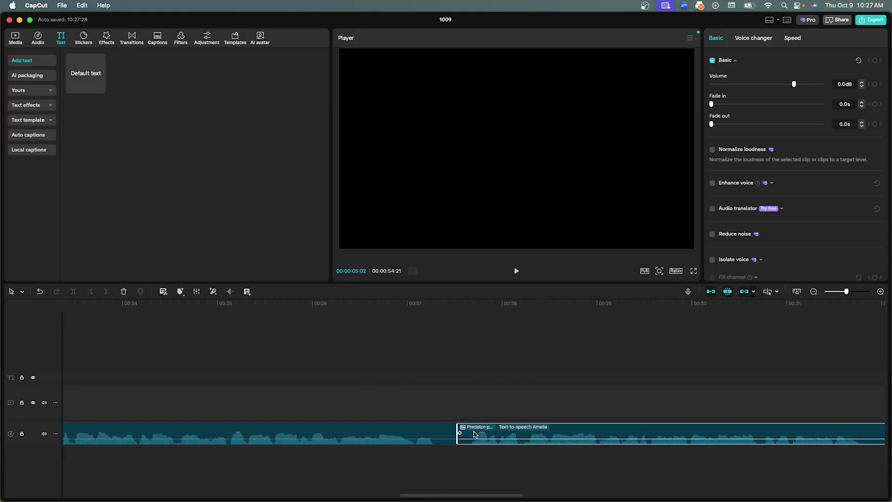
mouse_move(475, 433)
left_mouse_down()
mouse_move(492, 432)
mouse_move(477, 433)
left_mouse_up()
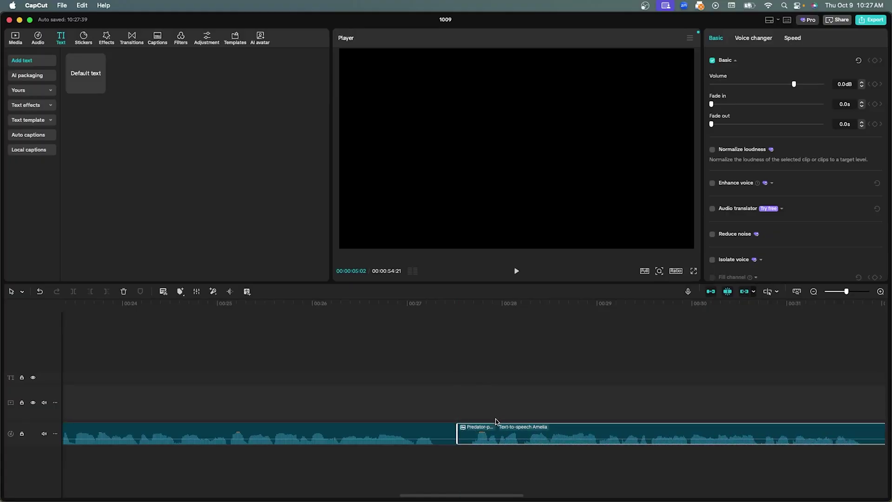